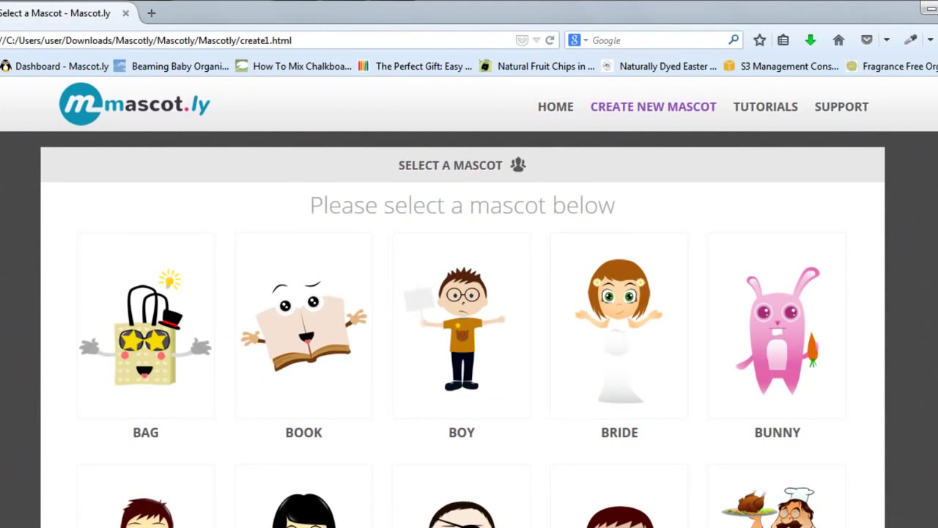
scroll(469, 300, "down", 8)
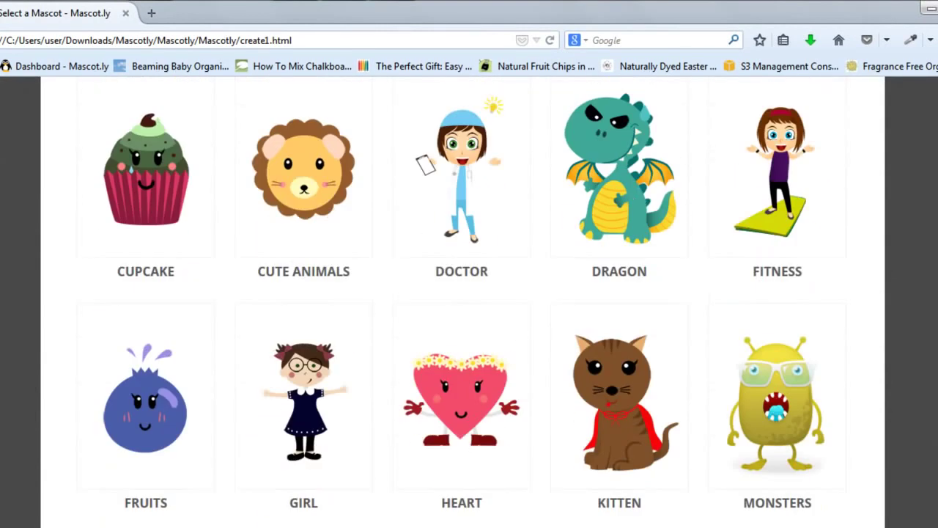
scroll(469, 301, "down", 5)
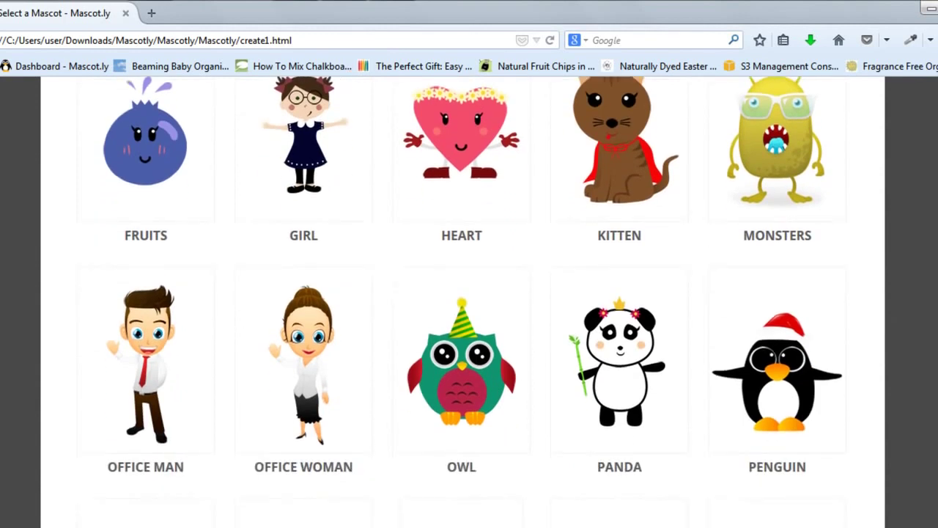
scroll(469, 300, "down", 3)
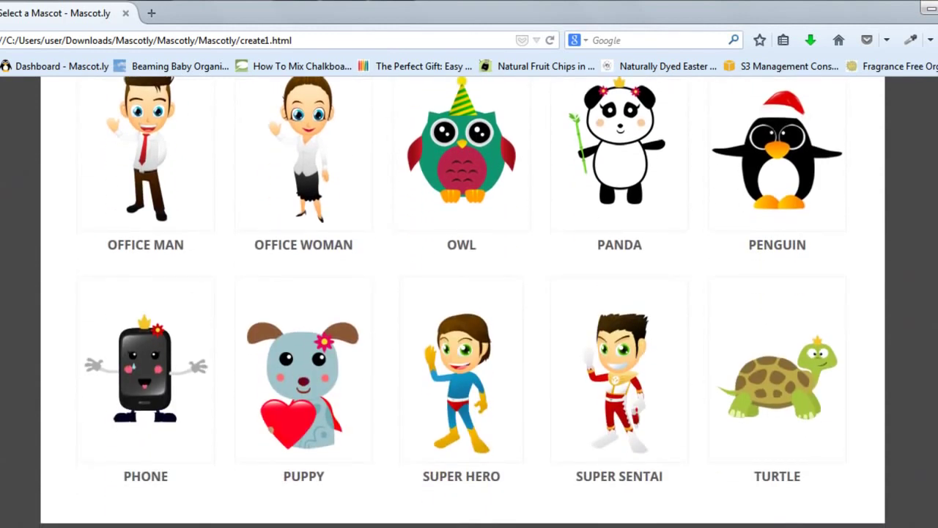
scroll(469, 300, "up", 15)
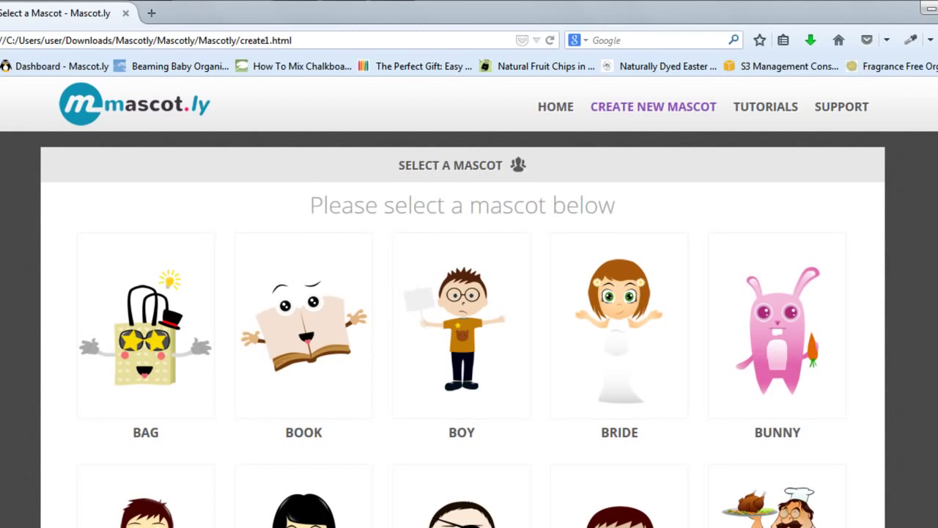
scroll(468, 301, "down", 10)
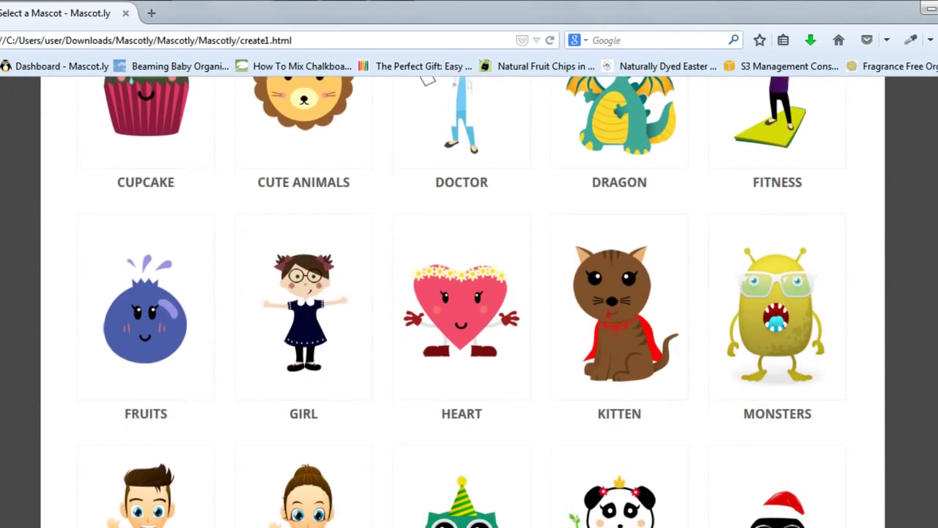
scroll(46, 373, "down", 2)
Start a new mascot from the Office Man character
scroll(46, 373, "up", 1)
left_click(198, 388)
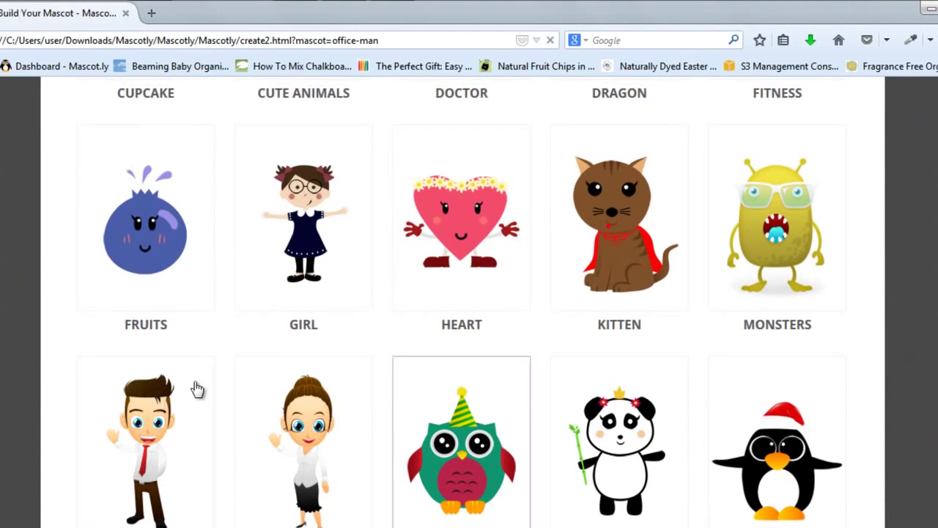
scroll(299, 398, "down", 3)
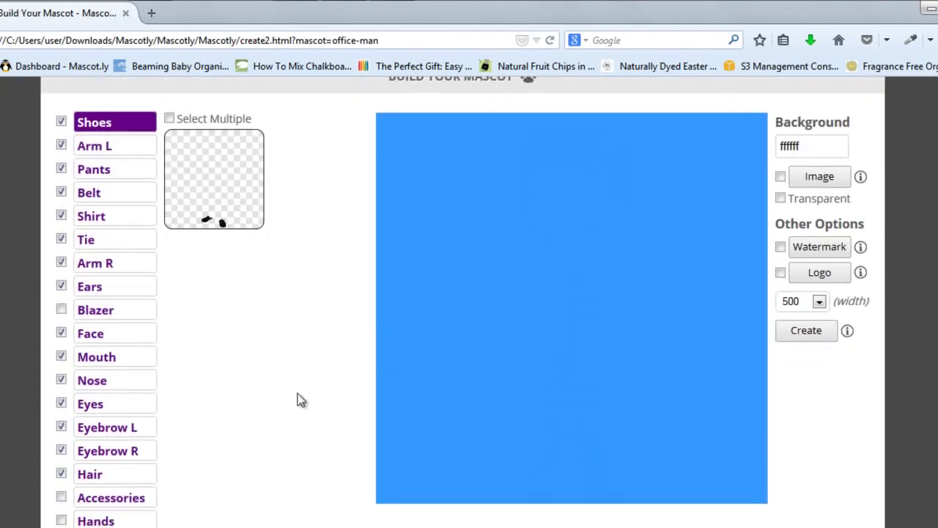
scroll(290, 411, "down", 1)
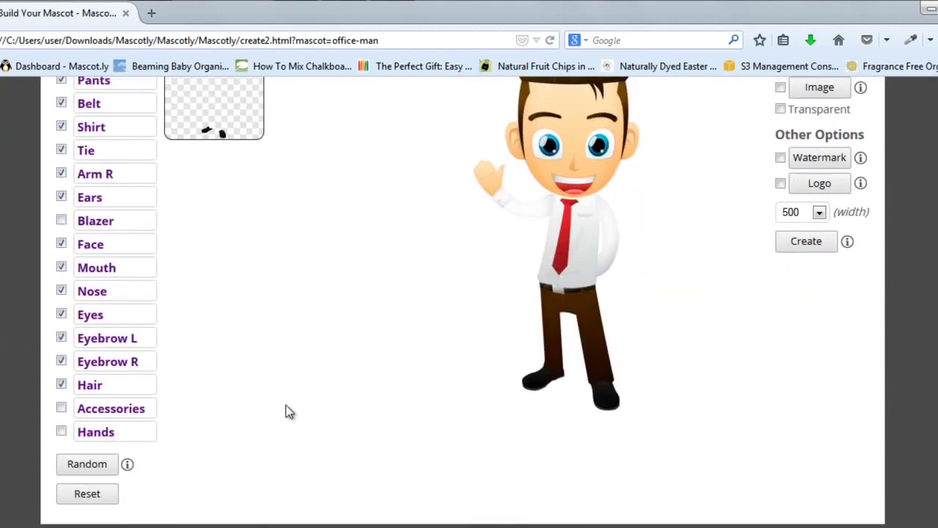
scroll(288, 415, "up", 4)
scroll(291, 419, "down", 4)
Randomize the office man until he frowns with a green tie and raised fist
left_click(103, 476)
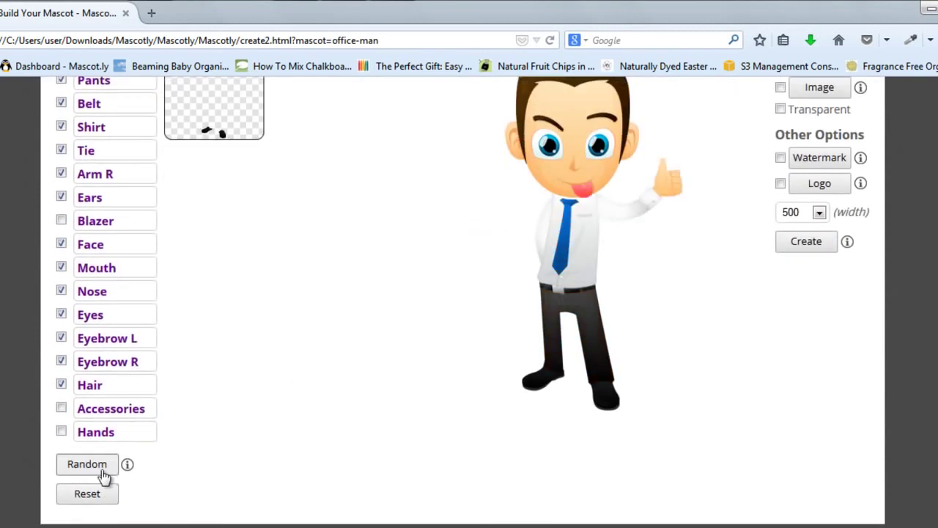
left_click(103, 477)
left_click(104, 477)
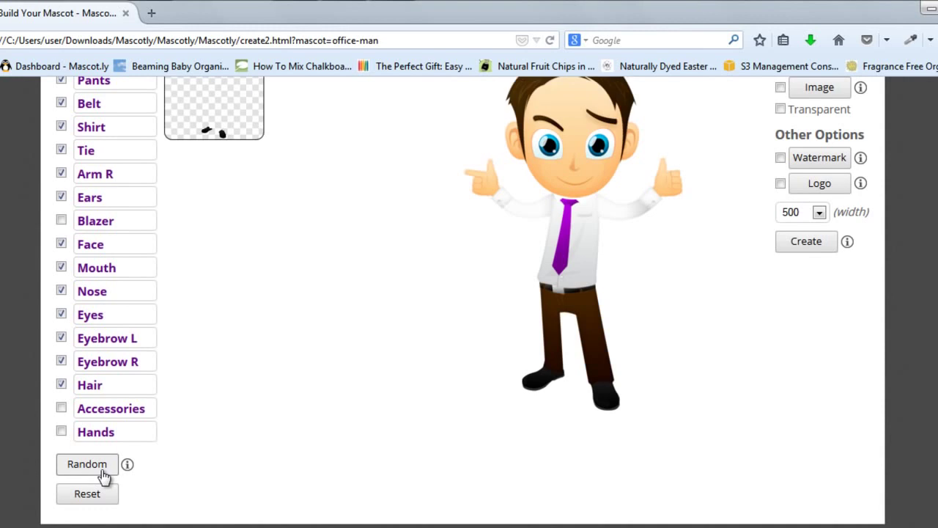
left_click(103, 477)
left_click(104, 476)
left_click(103, 476)
left_click(102, 477)
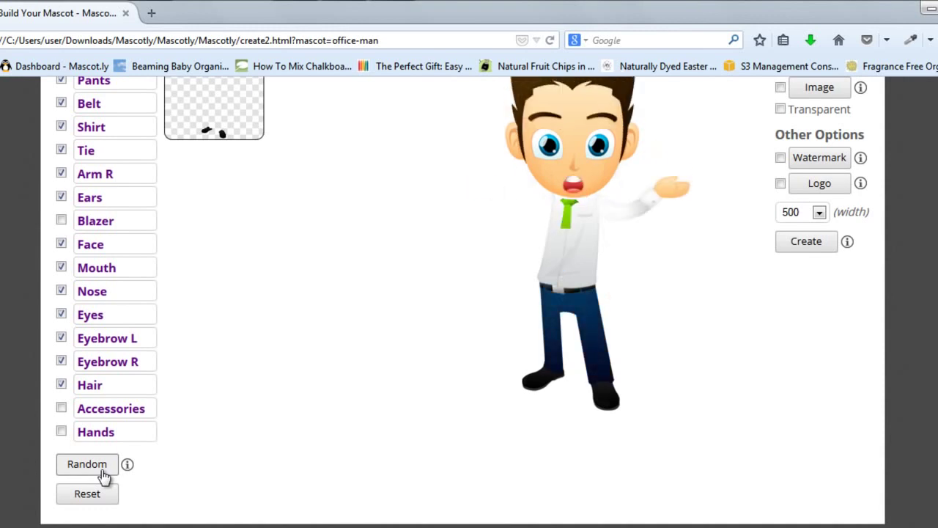
left_click(103, 477)
left_click(101, 477)
left_click(102, 477)
left_click(101, 477)
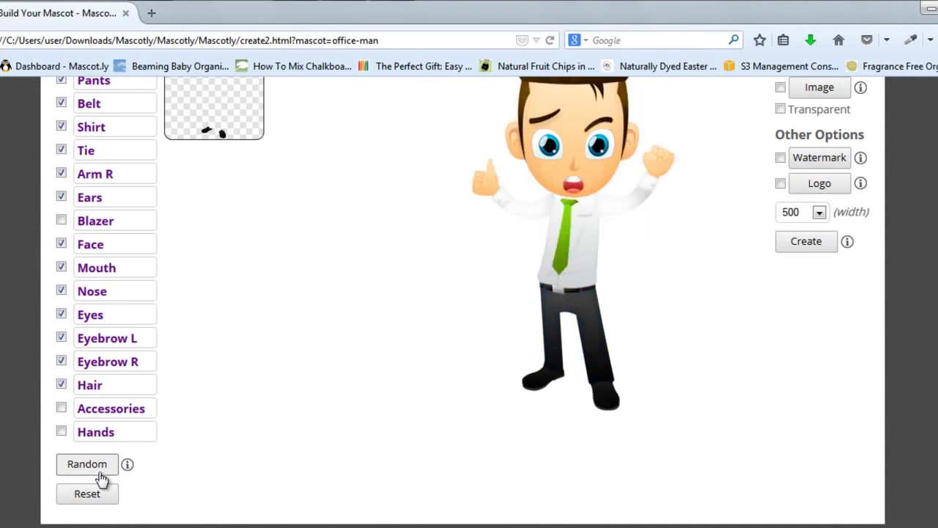
scroll(102, 477, "up", 3)
scroll(104, 476, "up", 1)
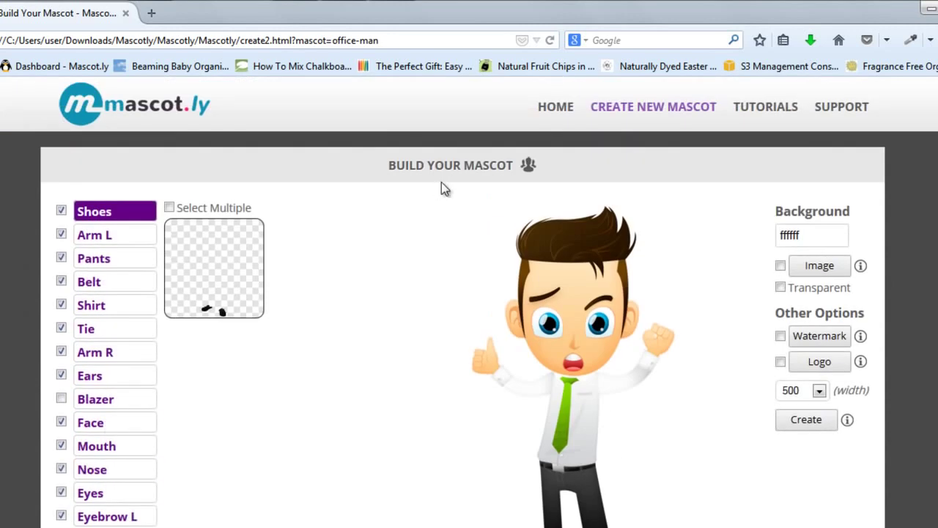
Switch to building a new mascot from the Girl character
left_click(644, 115)
scroll(266, 329, "down", 7)
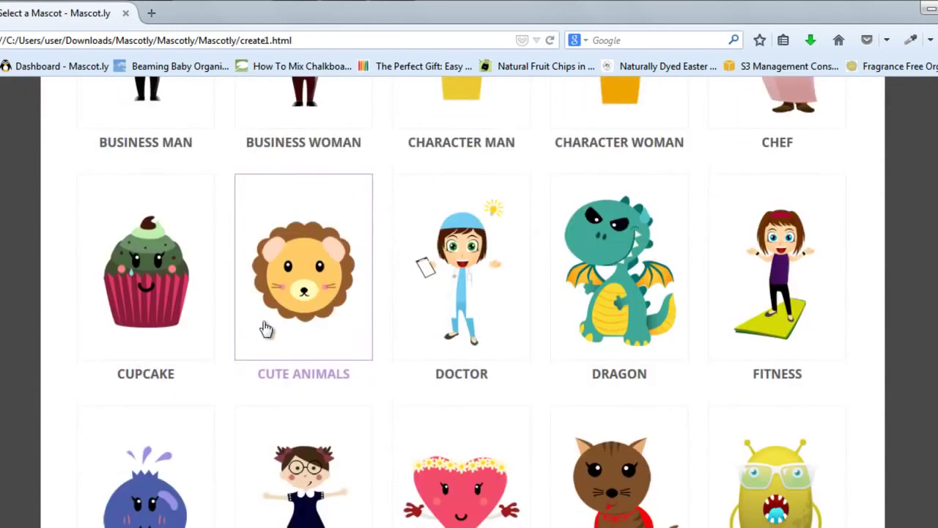
scroll(266, 329, "down", 5)
scroll(535, 288, "up", 2)
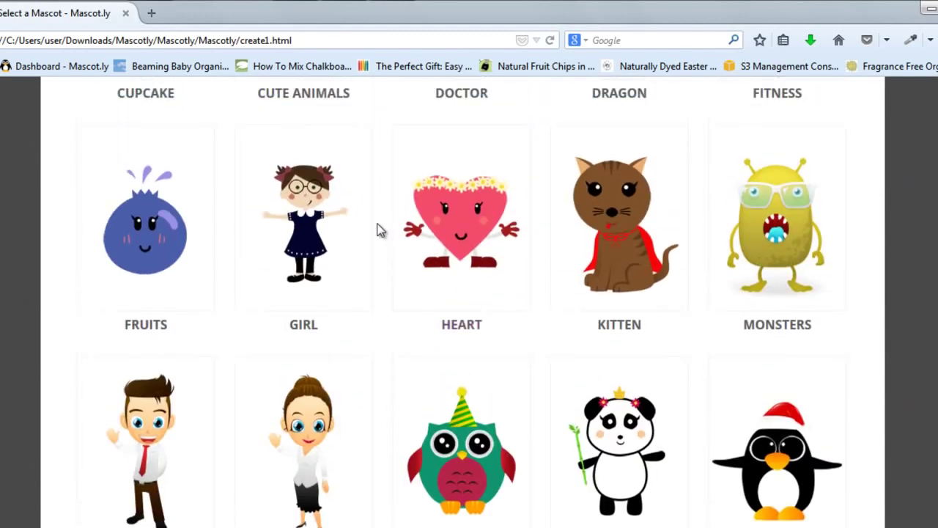
left_click(359, 227)
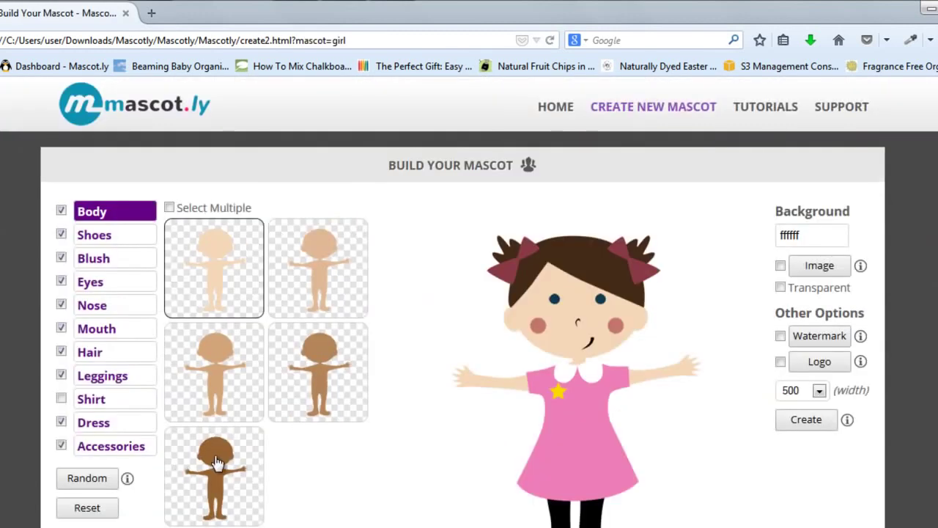
Give the girl the darkest skin tone, a smiling mouth and green eyes
left_click(218, 463)
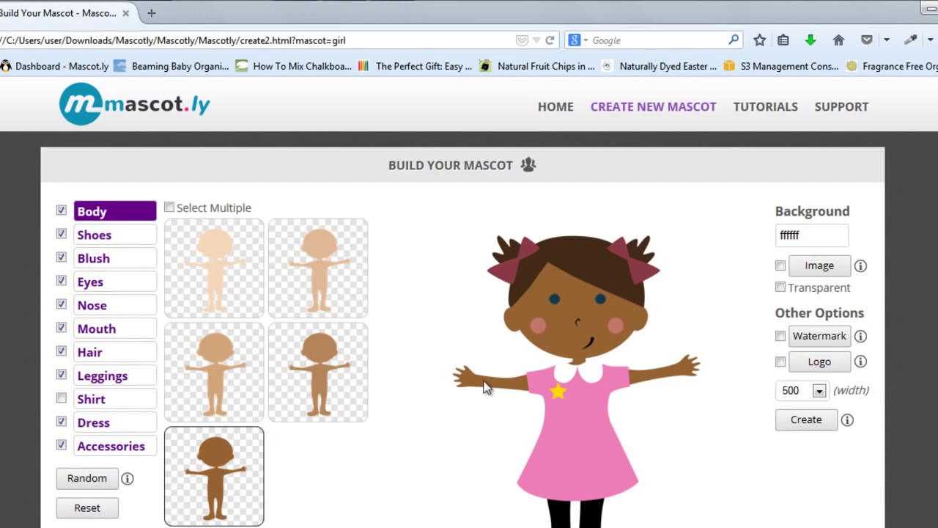
left_click(114, 329)
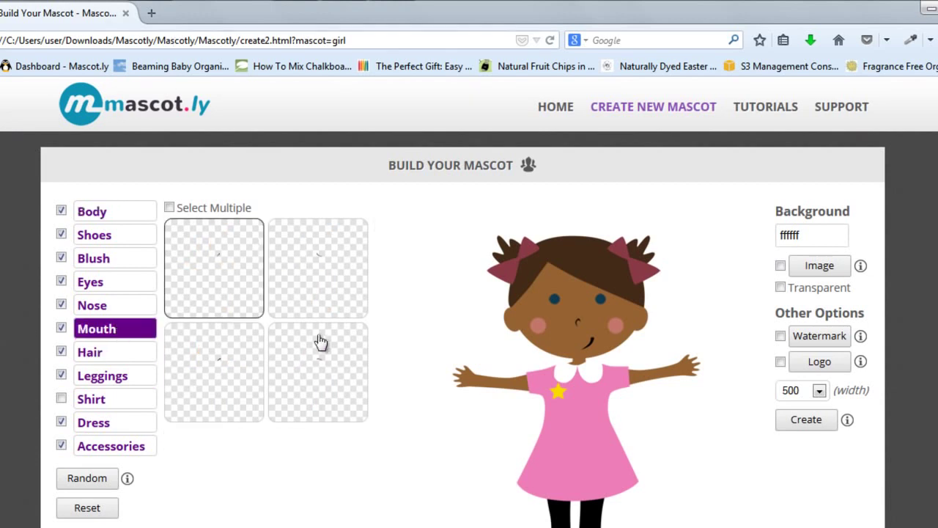
left_click(337, 294)
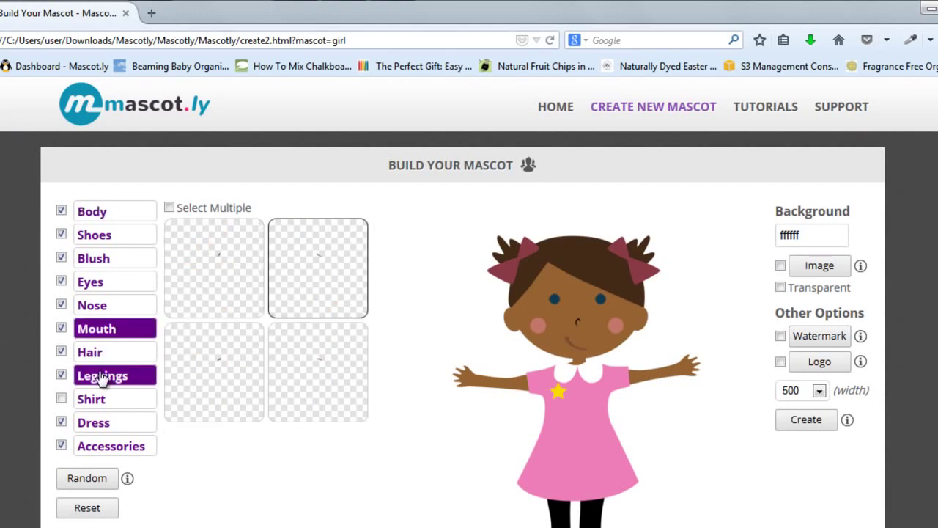
left_click(129, 284)
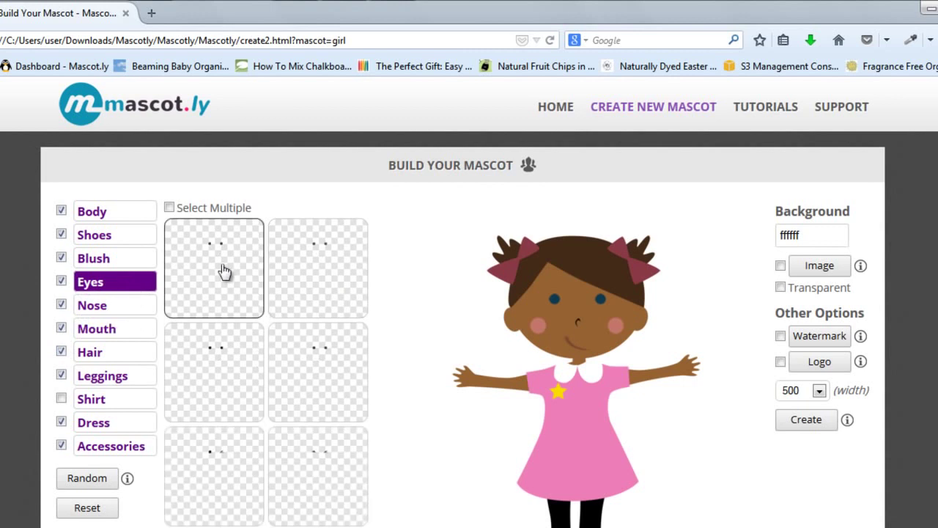
left_click(306, 276)
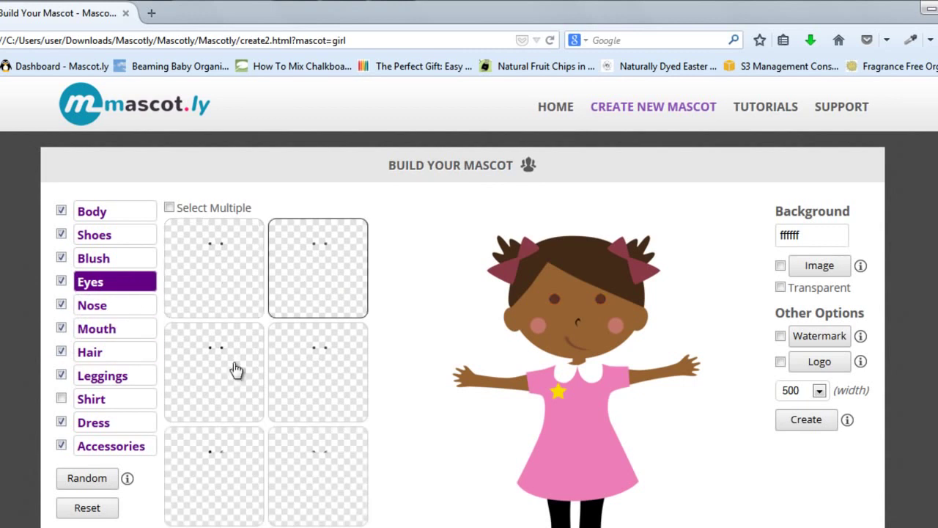
left_click(341, 381)
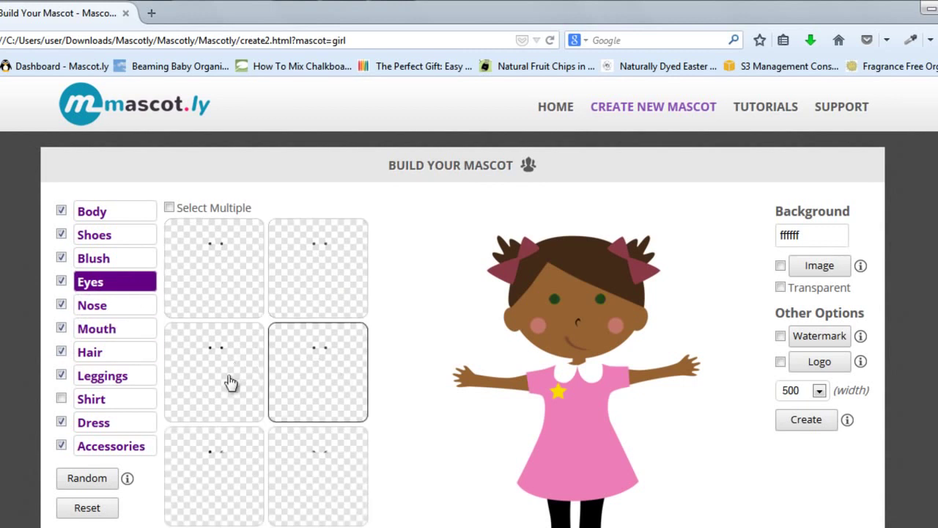
Give her braided pigtails and a navy dress
left_click(117, 358)
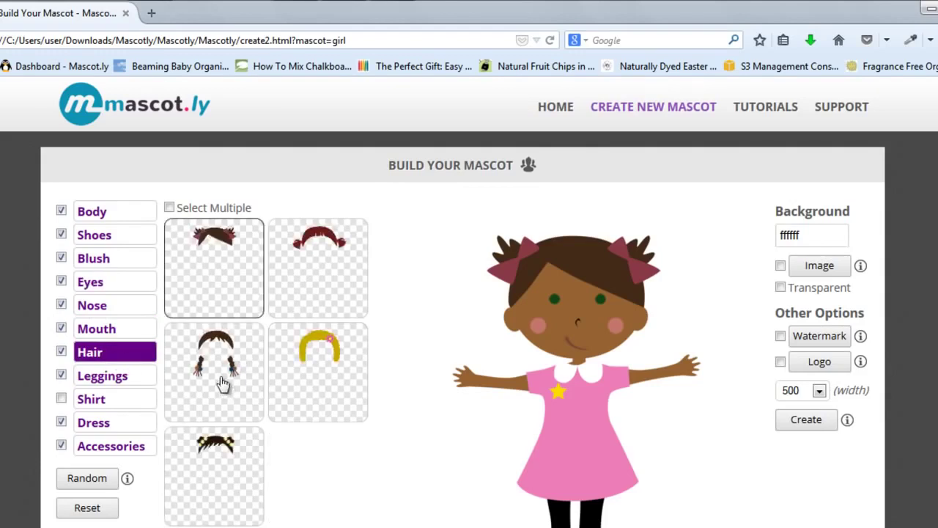
left_click(223, 383)
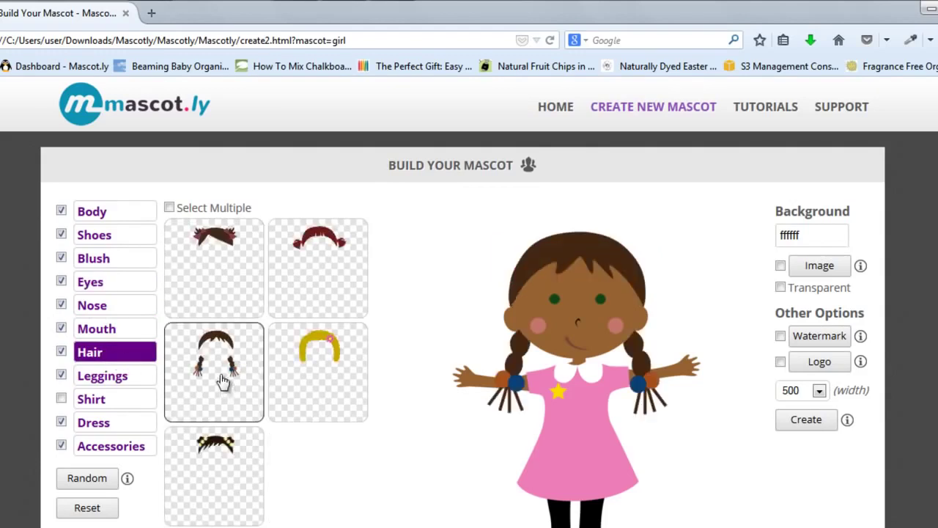
left_click(114, 422)
left_click(313, 310)
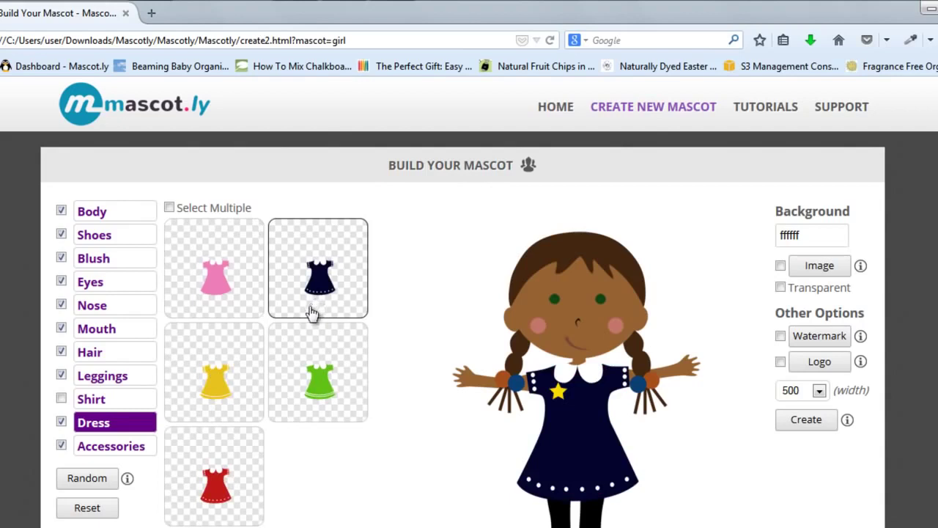
scroll(294, 350, "down", 2)
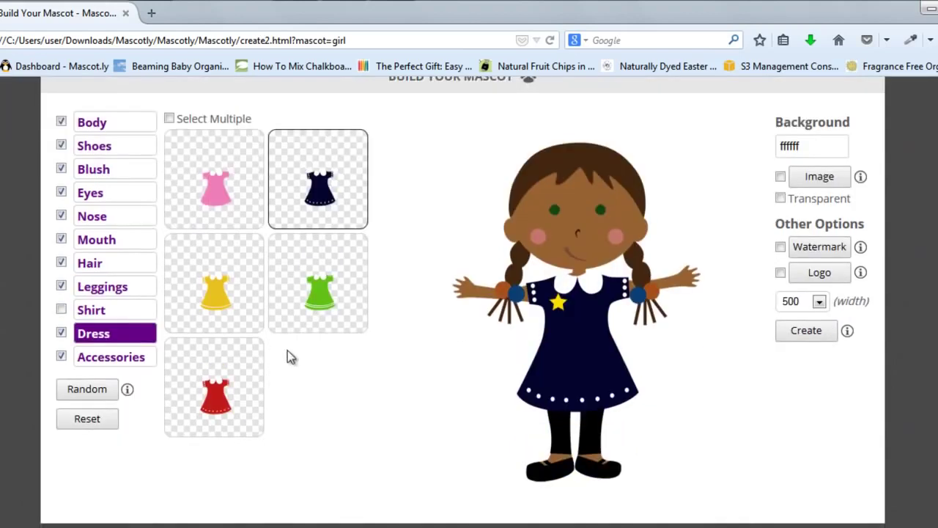
Remove the cheek blush and the black leggings, leaving the girl's legs bare
left_click(93, 124)
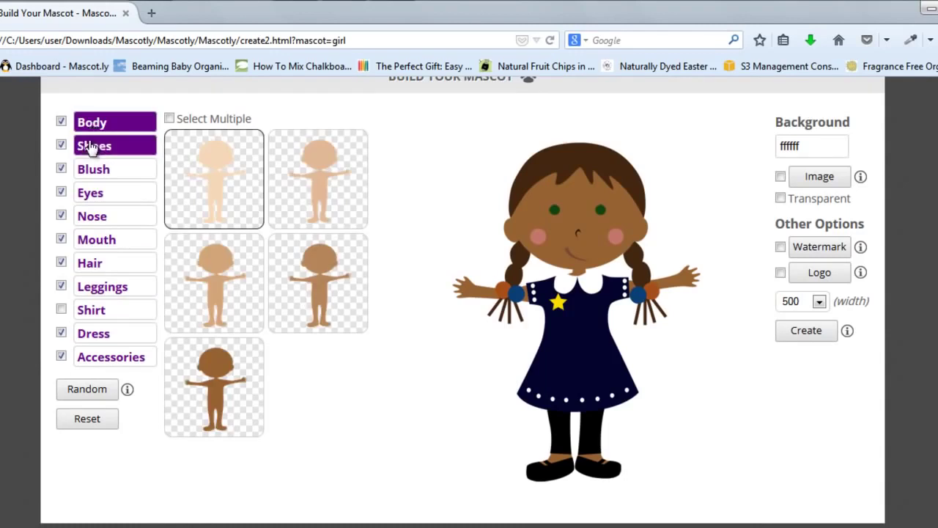
left_click(97, 147)
left_click(96, 169)
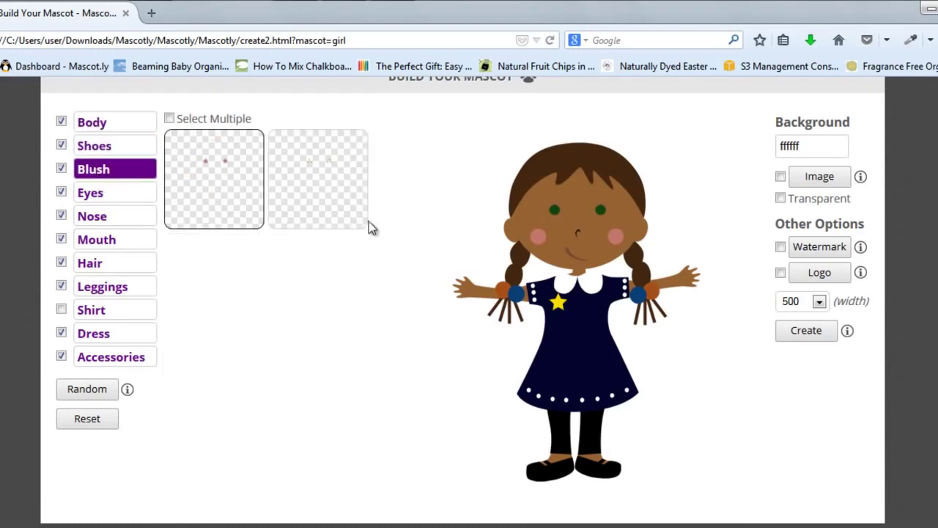
left_click(324, 214)
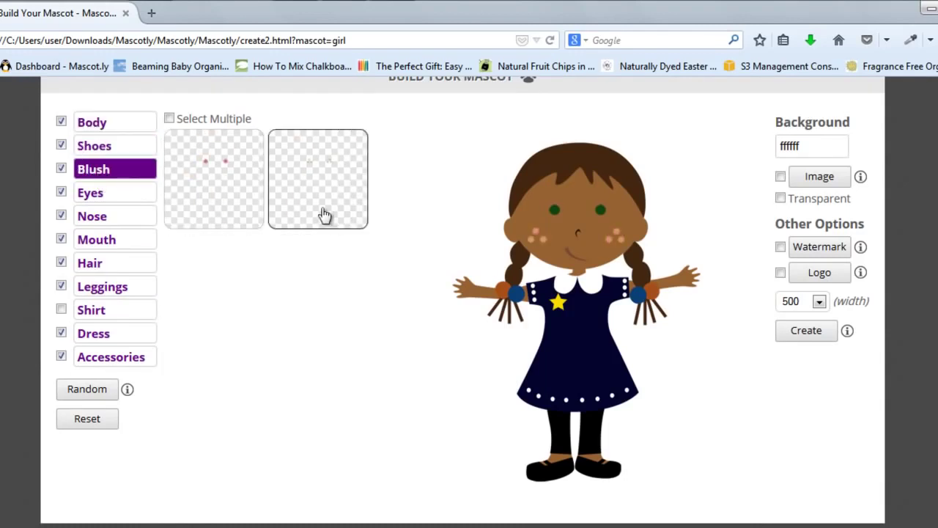
left_click(232, 216)
left_click(62, 169)
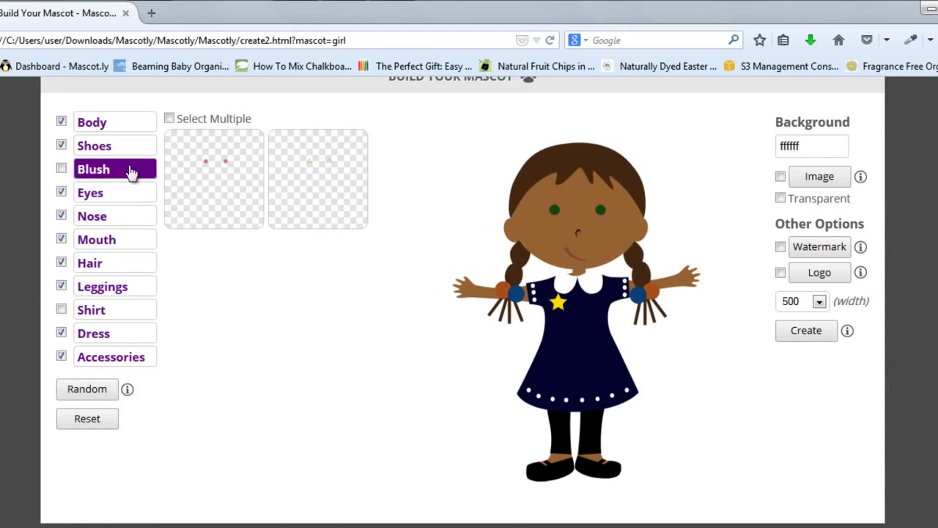
left_click(60, 288)
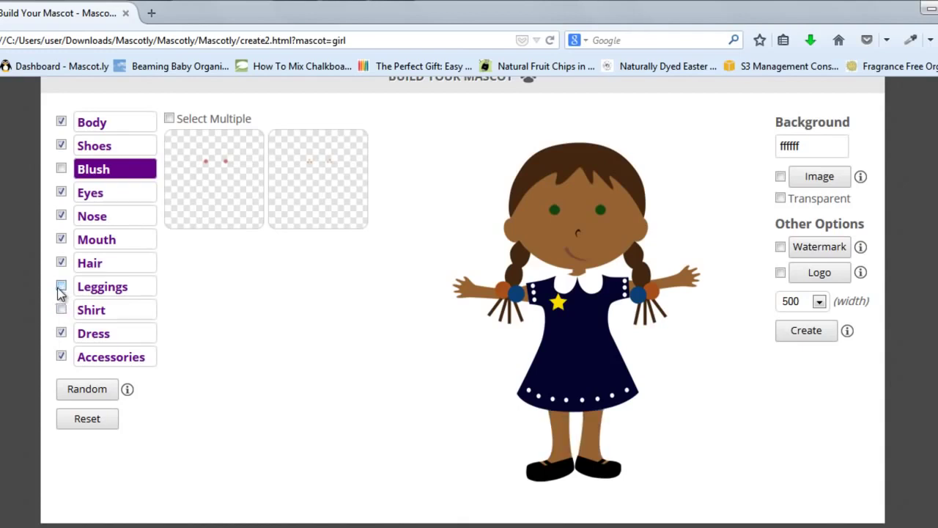
scroll(369, 320, "up", 3)
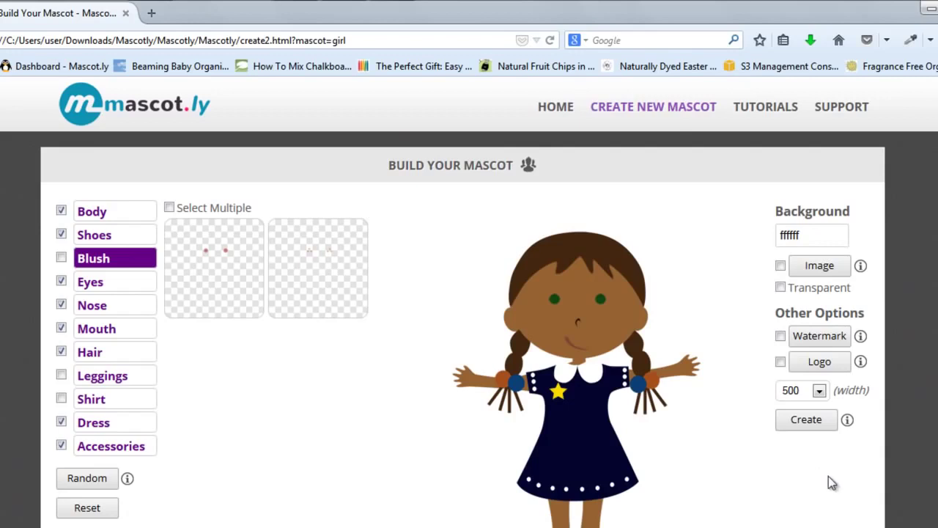
Turn on the Work In Progress watermark over the mascot preview
left_click(780, 336)
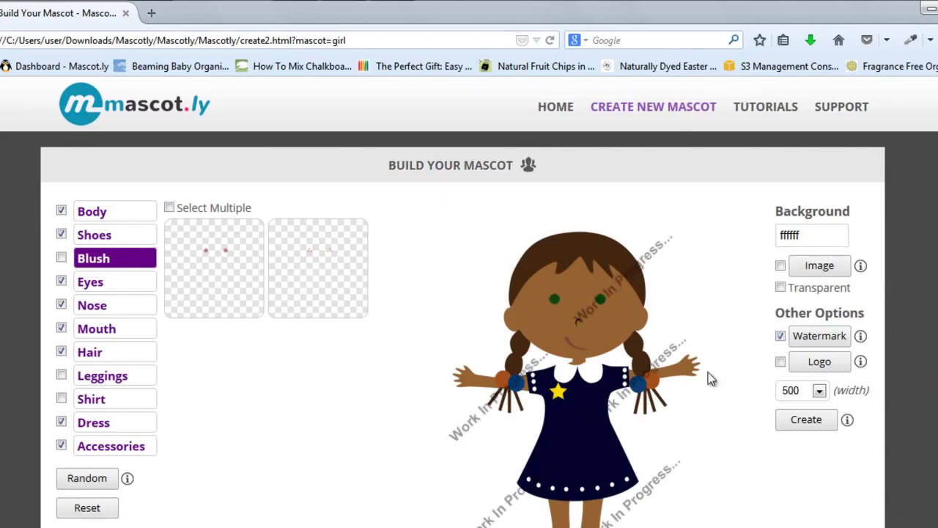